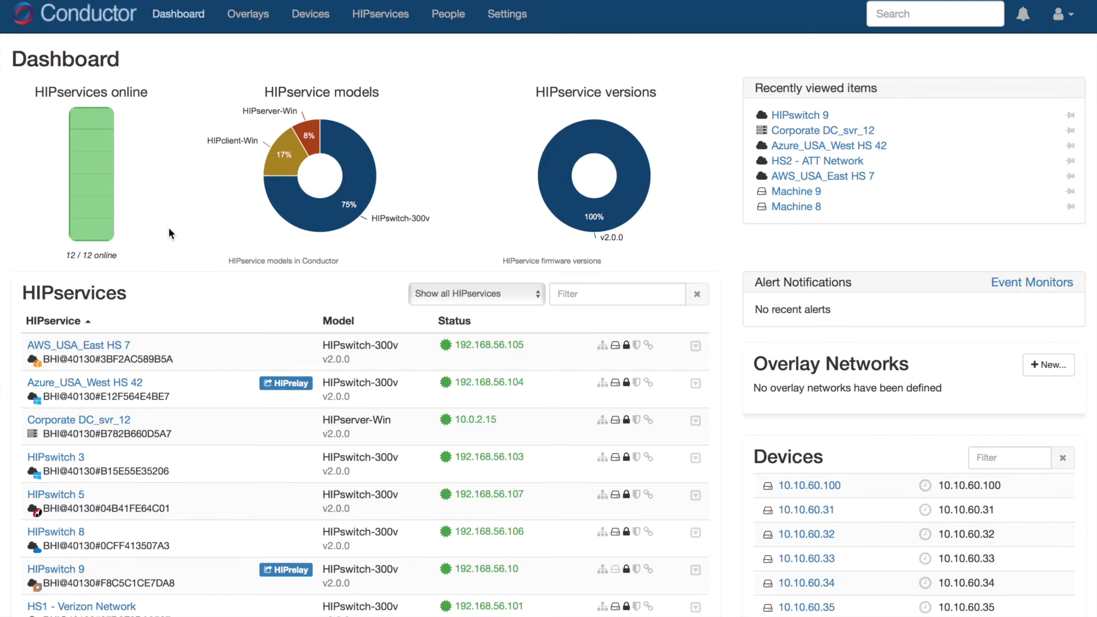
# Go from the dashboard to the Overlay Networks page
pyautogui.click(249, 17)
# Create a new overlay network named 'Test' and save it
pyautogui.click(986, 60)
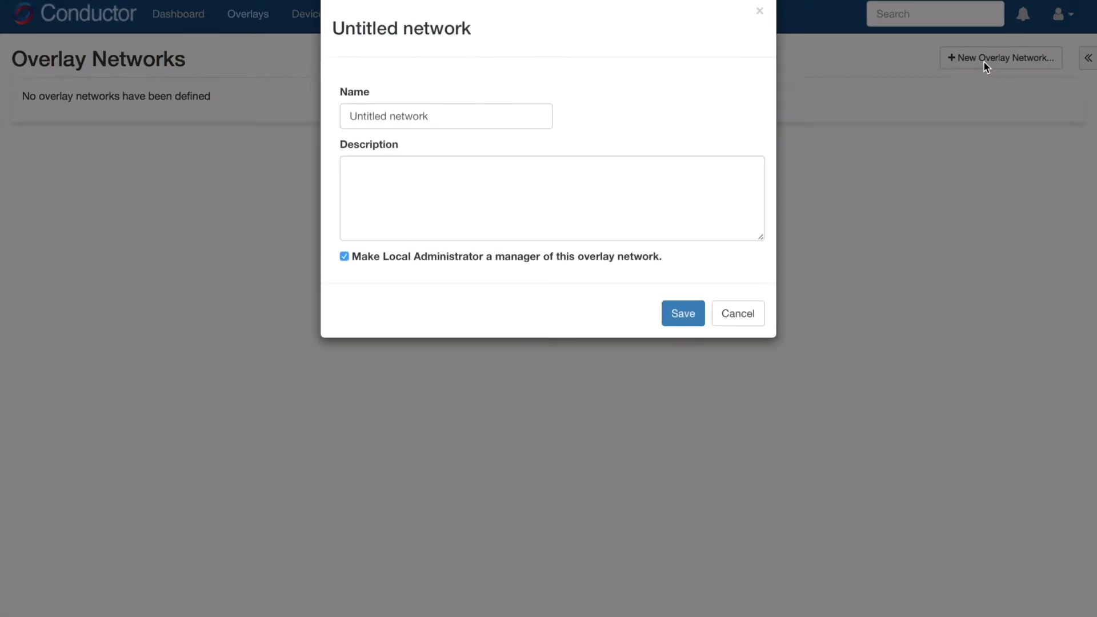
pyautogui.write('Test')
pyautogui.click(696, 346)
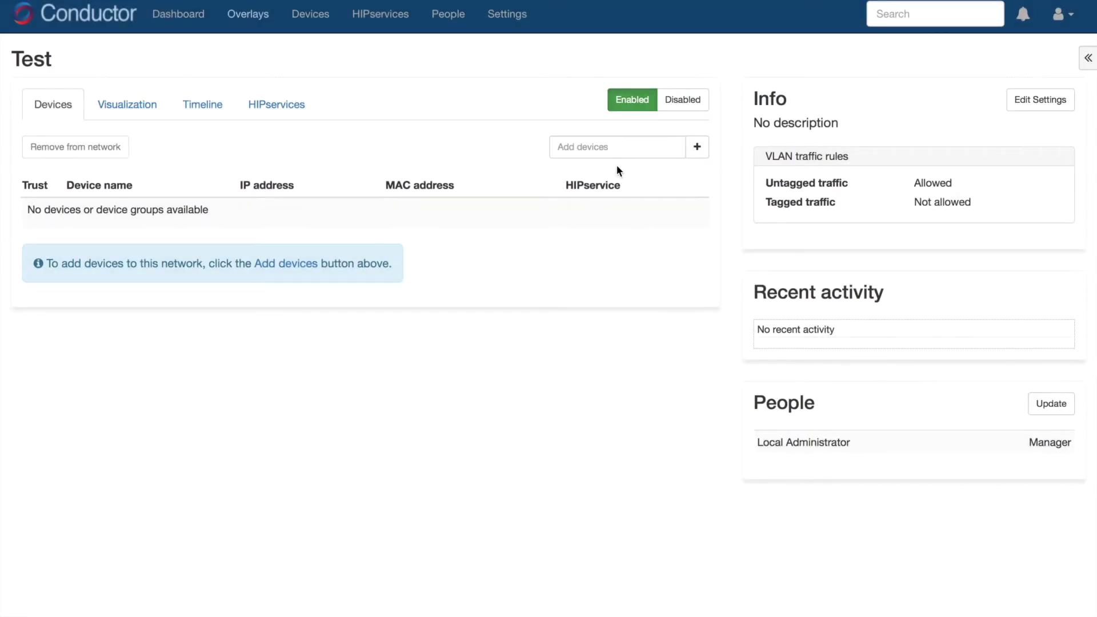
# Search 'device' and add Devices A, B and C to Test, then view its graph
pyautogui.click(612, 147)
pyautogui.write('device')
pyautogui.click(580, 189)
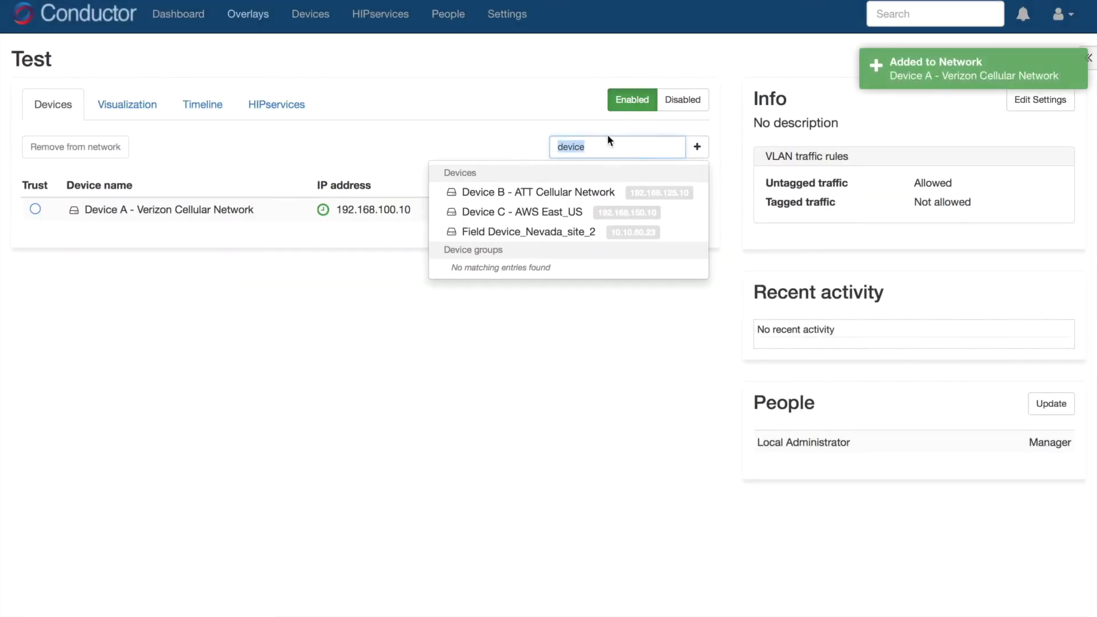
pyautogui.click(571, 193)
pyautogui.click(597, 147)
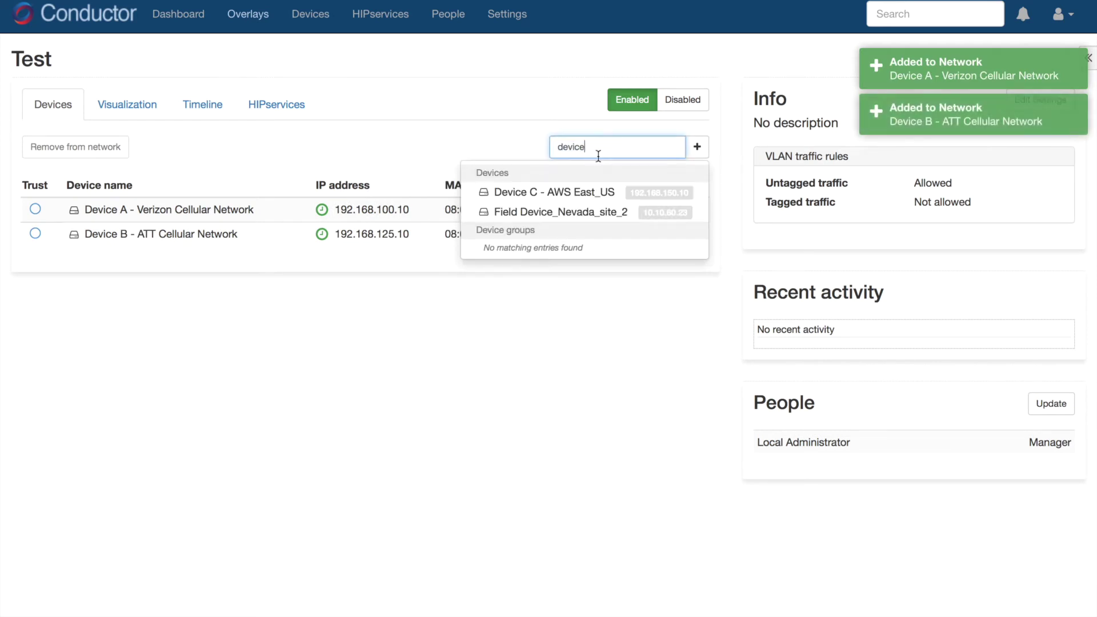
pyautogui.click(579, 195)
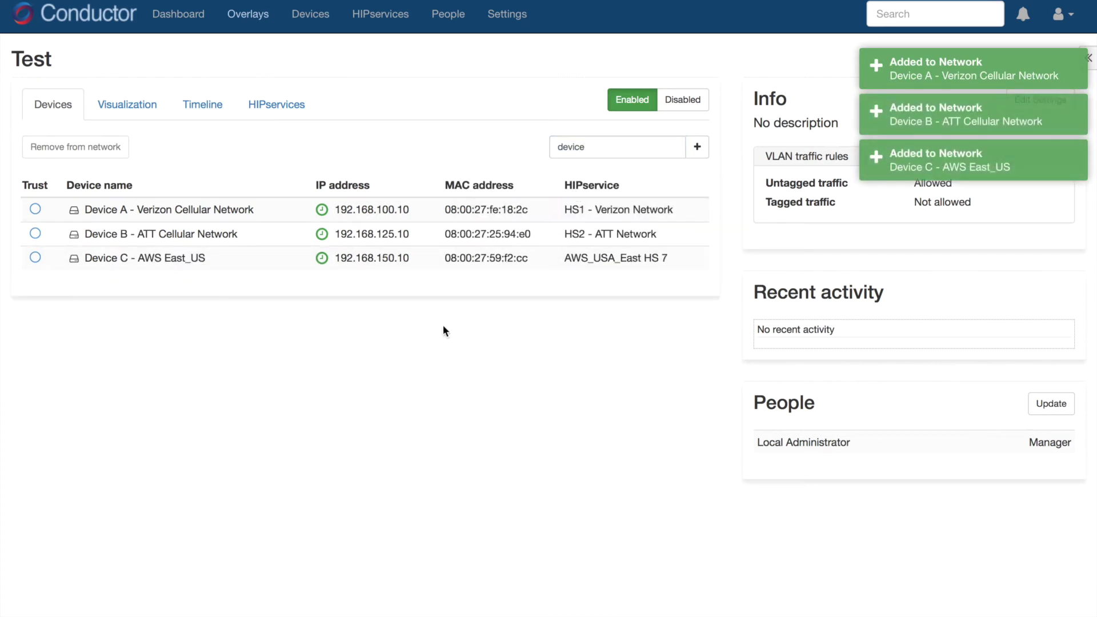
pyautogui.click(139, 115)
# Rearrange the Device C, B and A nodes in the graph and save positions
pyautogui.moveTo(343, 277); pyautogui.dragTo(395, 246)
pyautogui.moveTo(366, 346); pyautogui.dragTo(499, 349)
pyautogui.moveTo(427, 407); pyautogui.dragTo(546, 315)
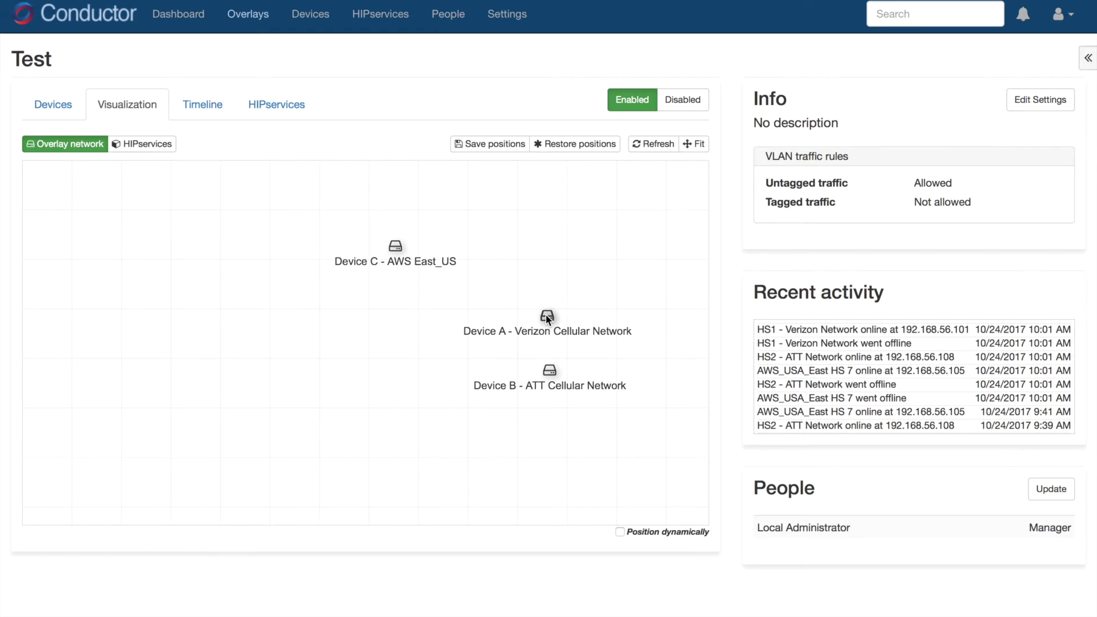
pyautogui.click(495, 144)
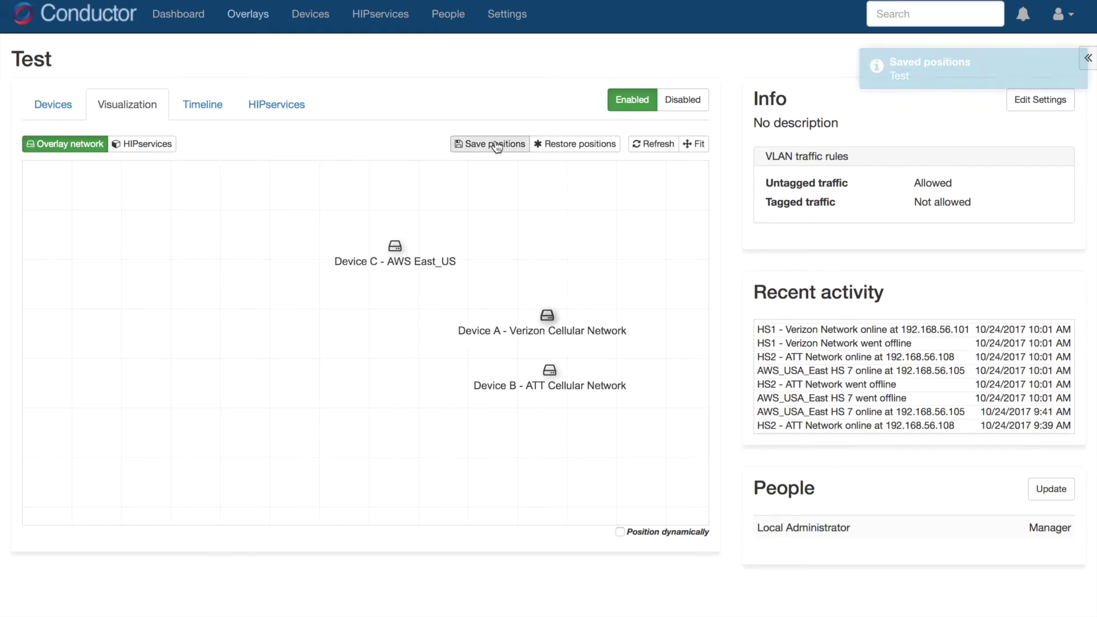
# Make Device C the trust hub, trust Devices B and A to it, and view the links
pyautogui.click(53, 104)
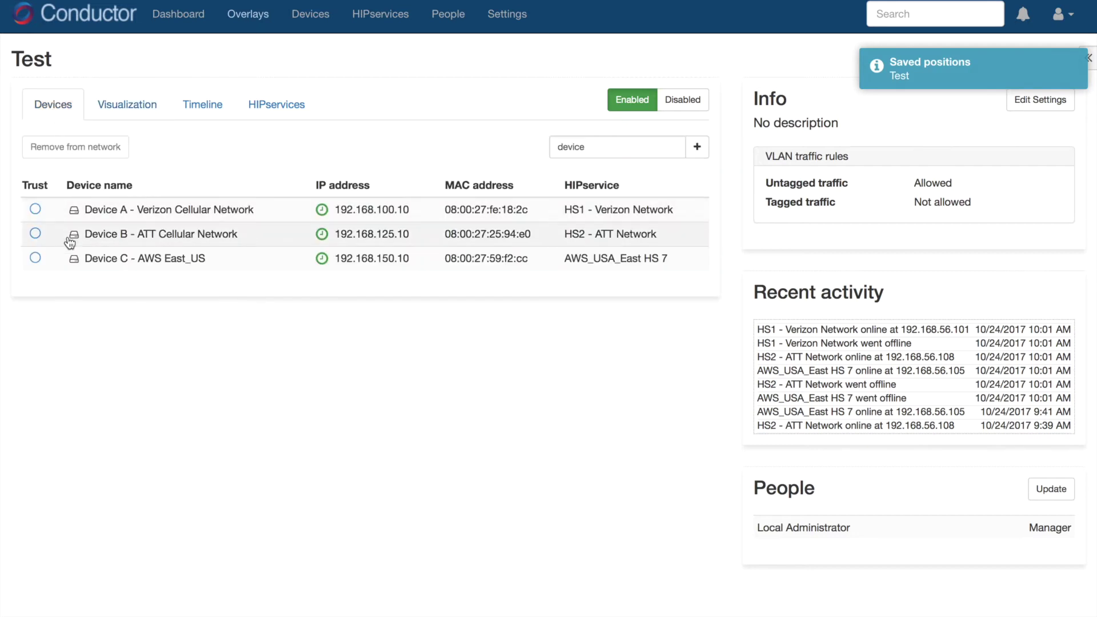
pyautogui.click(35, 257)
pyautogui.click(35, 234)
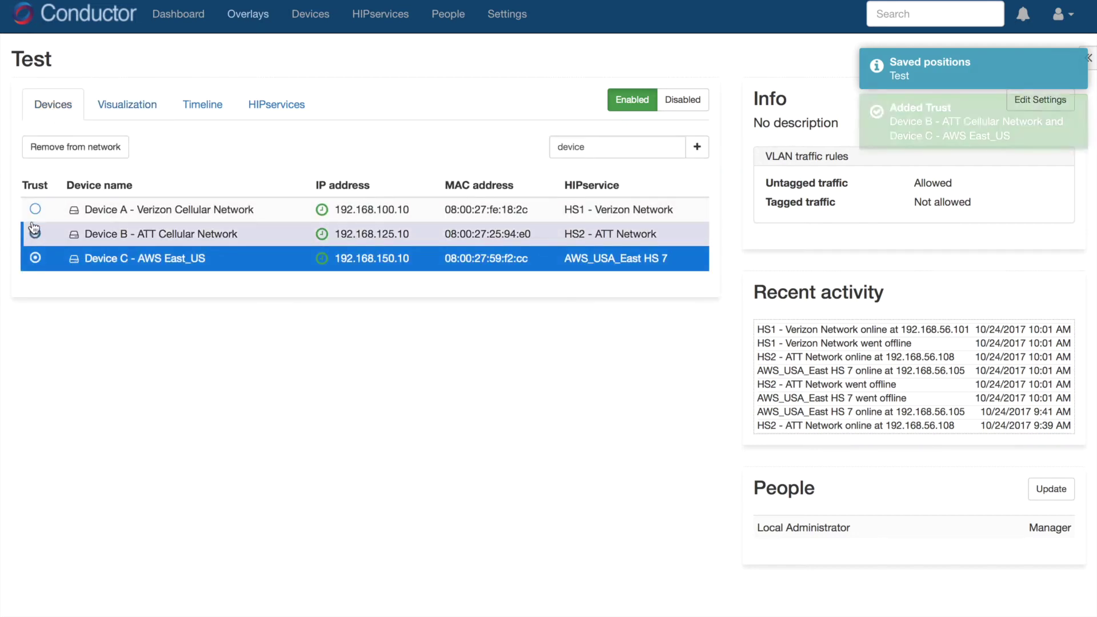
pyautogui.click(34, 209)
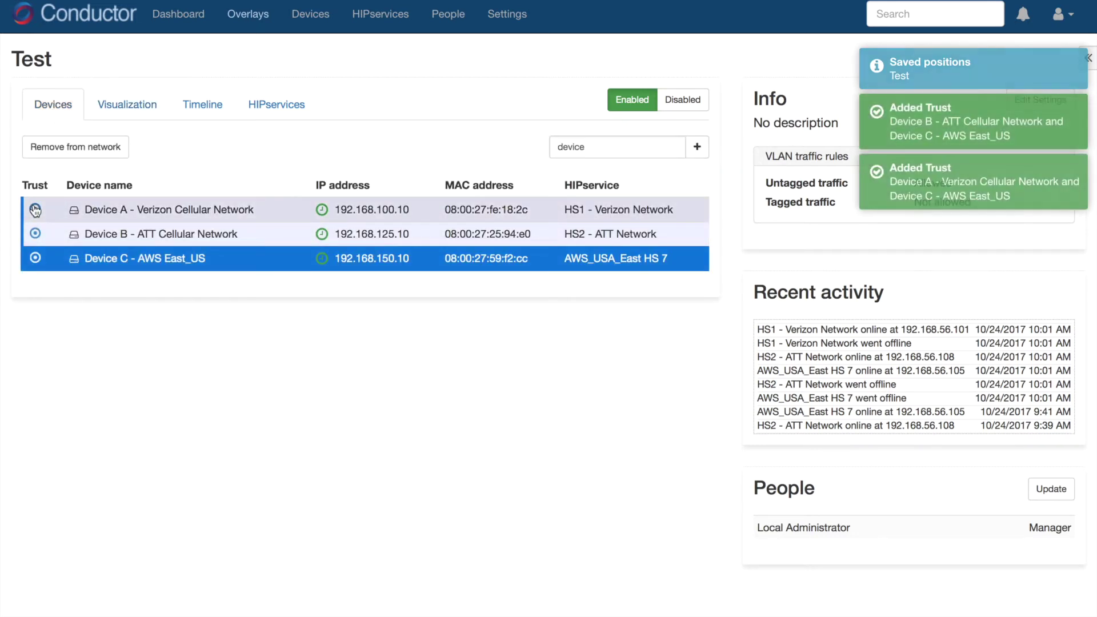
pyautogui.click(126, 108)
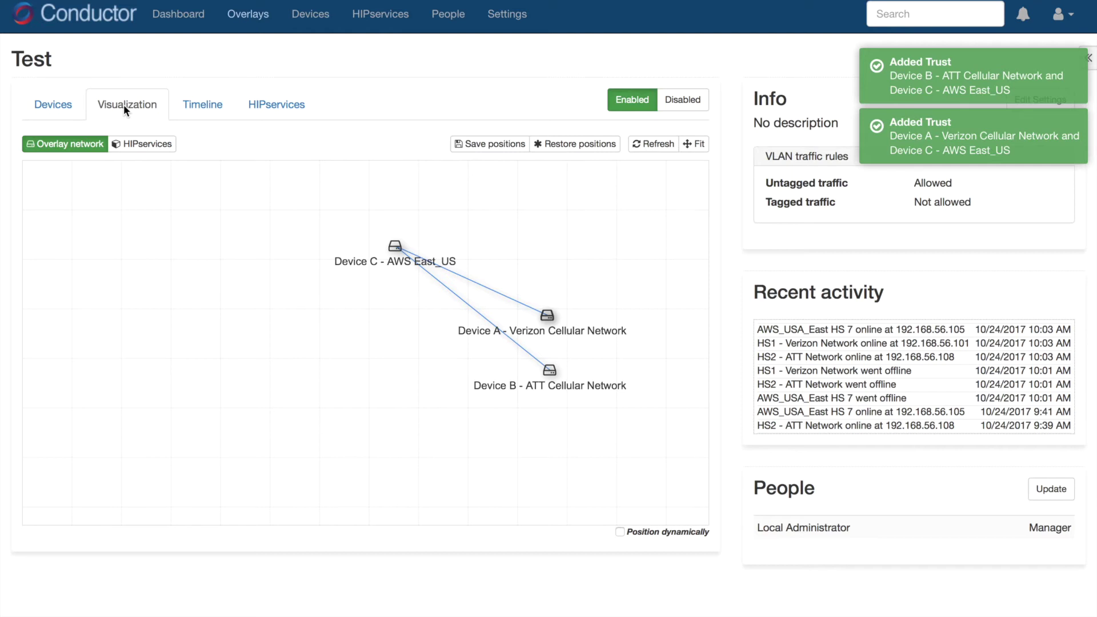
pyautogui.click(55, 107)
# Remove Device B's trust with Device C and check the updated graph
pyautogui.click(34, 233)
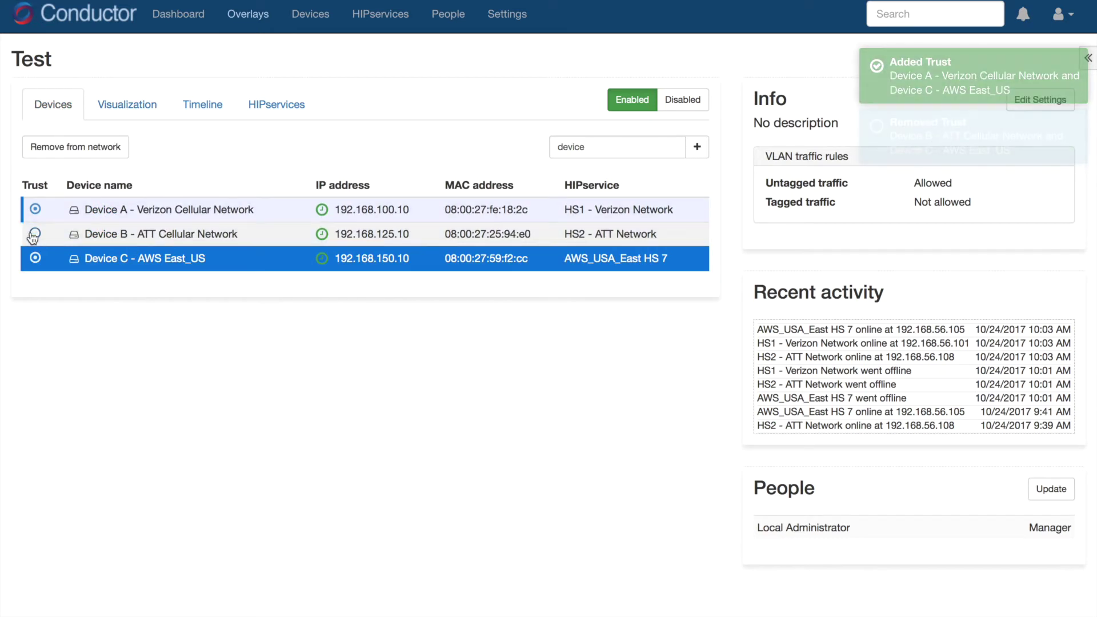
pyautogui.click(109, 108)
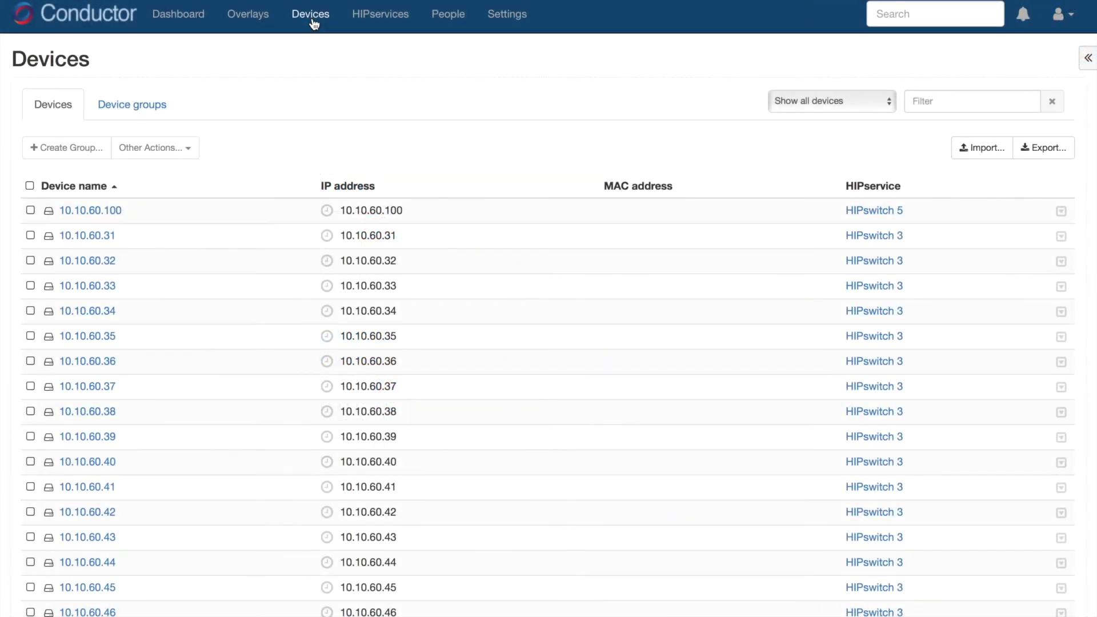
# Start a new device group named 'Test' and list available devices 50 per page
pyautogui.click(164, 103)
pyautogui.click(98, 152)
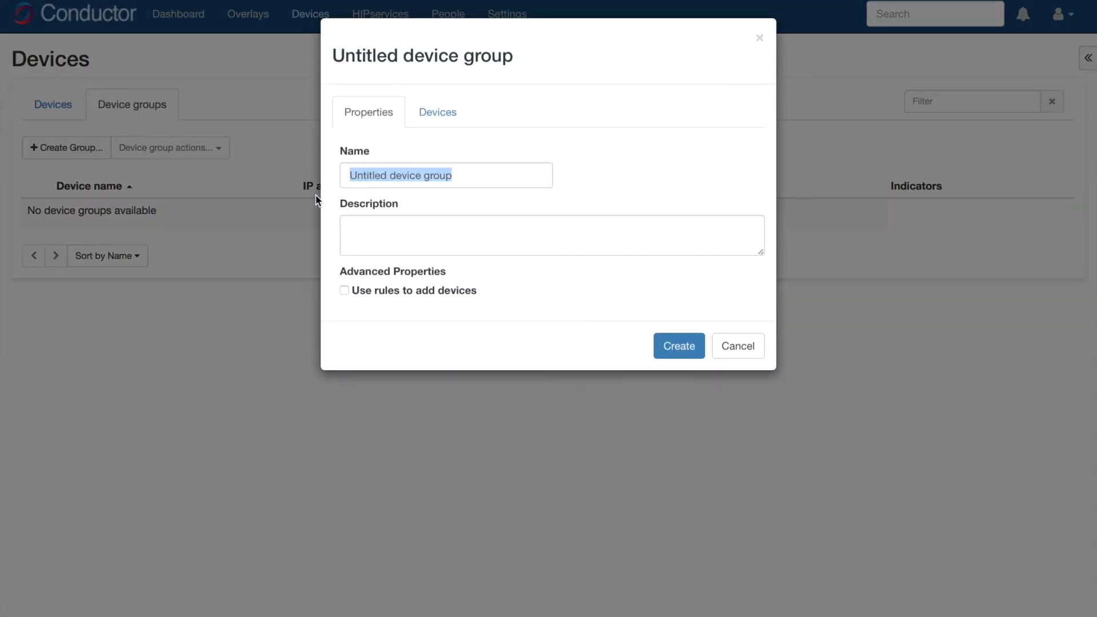
pyautogui.write('Test')
pyautogui.click(438, 112)
pyautogui.click(532, 432)
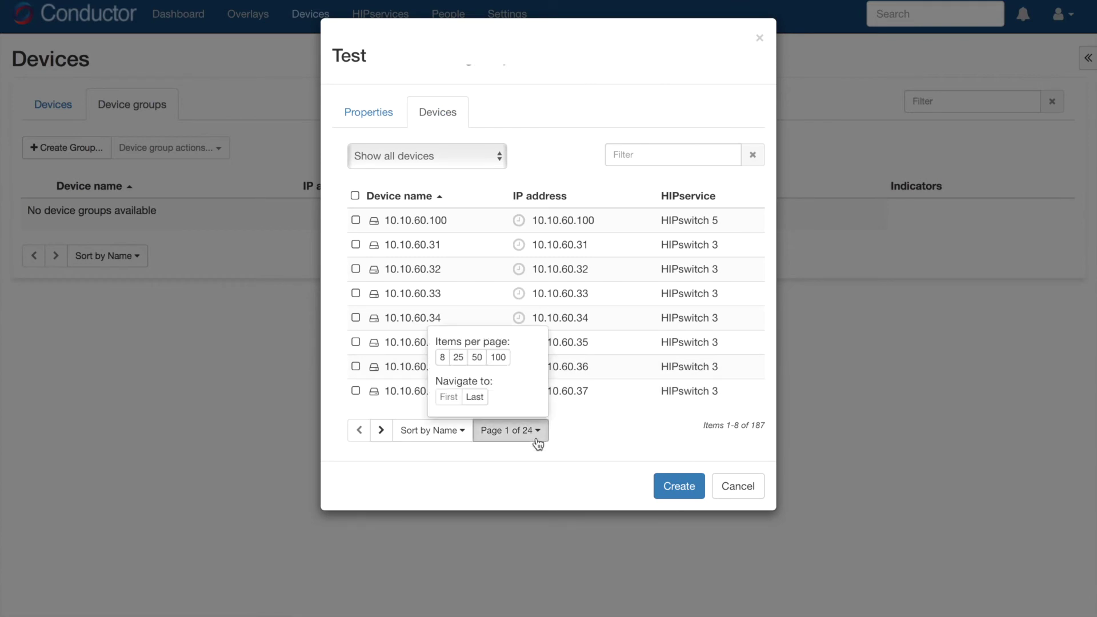
pyautogui.click(480, 358)
# Select all devices on pages 1–3 and create the 150-device Test group
pyautogui.click(355, 196)
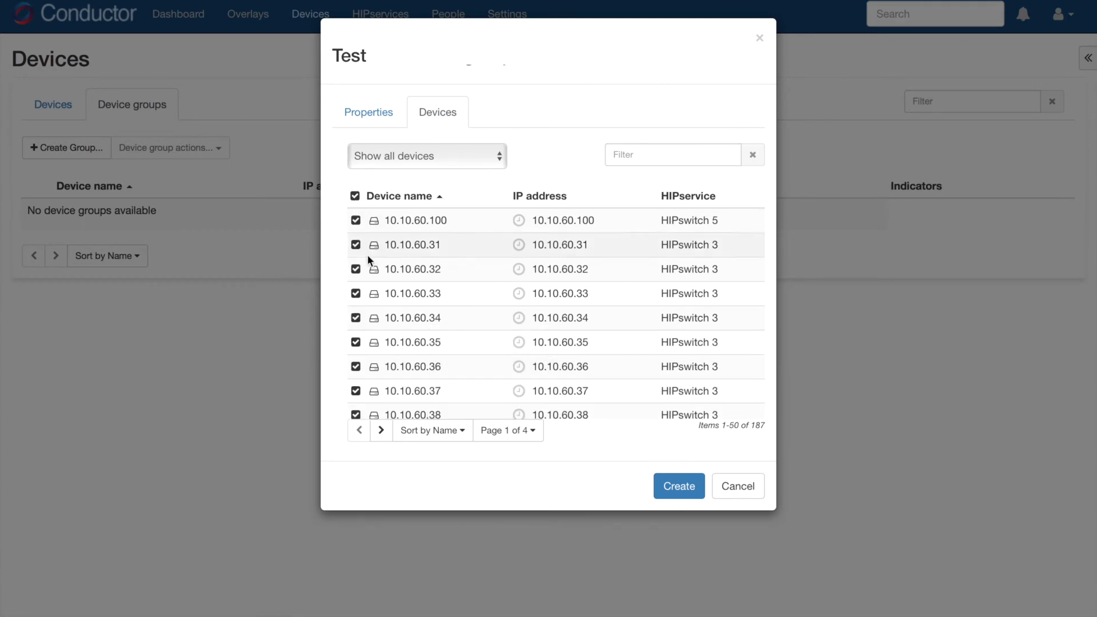
pyautogui.click(381, 430)
pyautogui.click(355, 196)
pyautogui.click(382, 430)
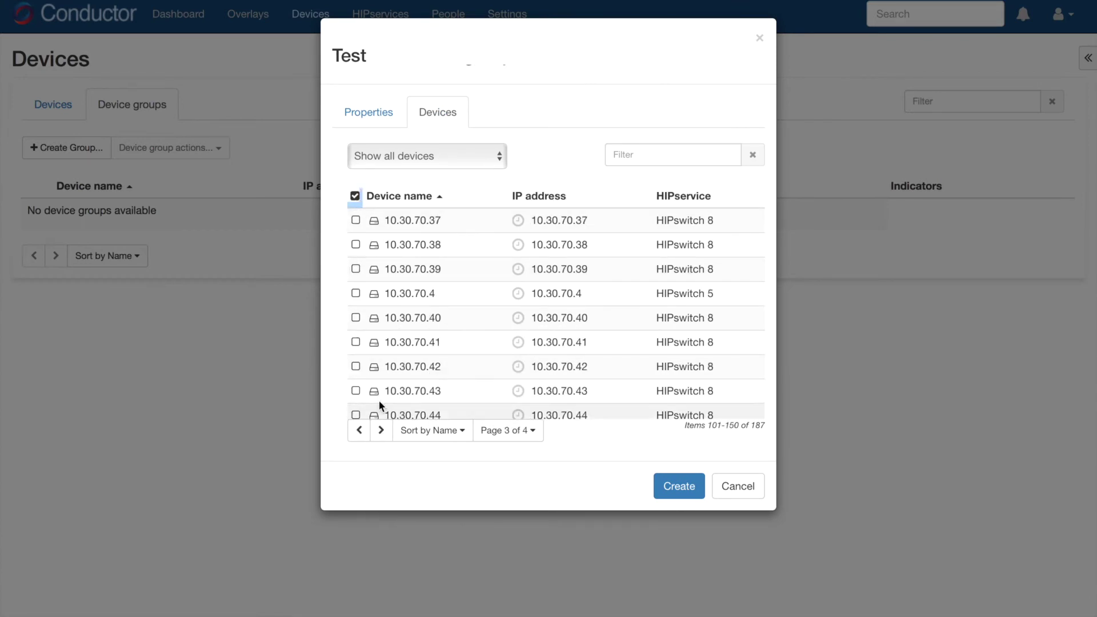
pyautogui.click(355, 196)
pyautogui.click(670, 485)
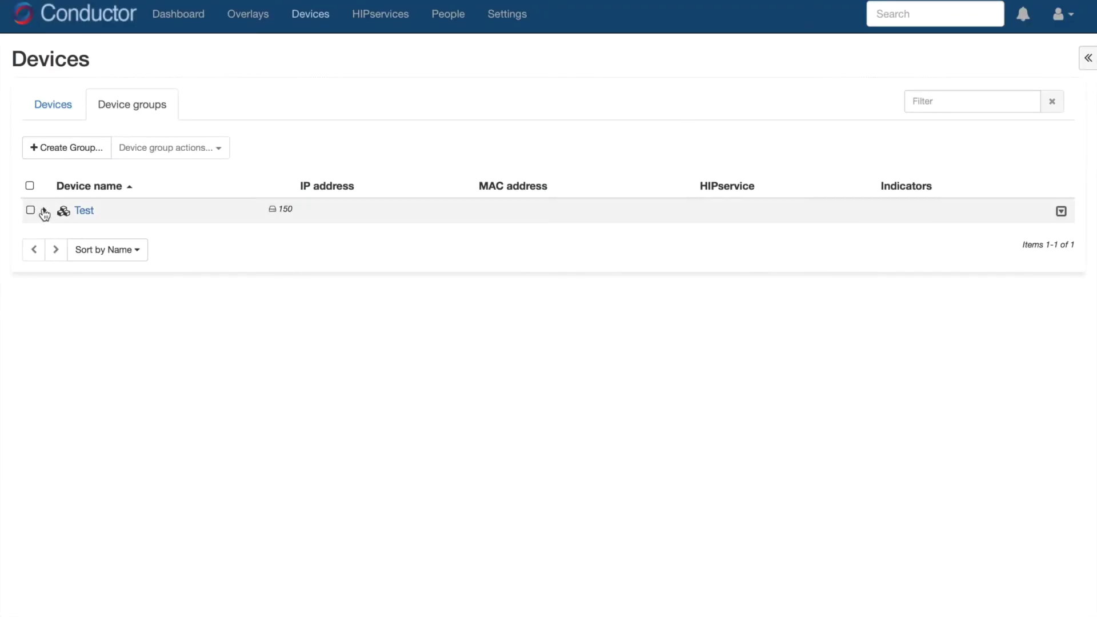
# Expand and collapse the Test group's device list, then open its properties
pyautogui.click(44, 212)
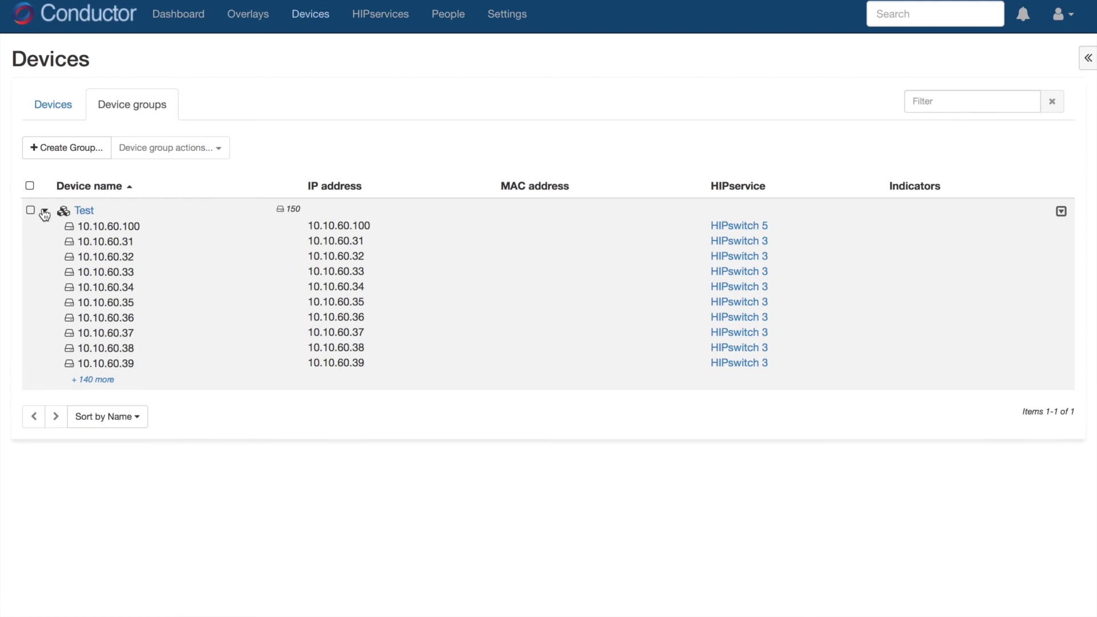
pyautogui.click(44, 213)
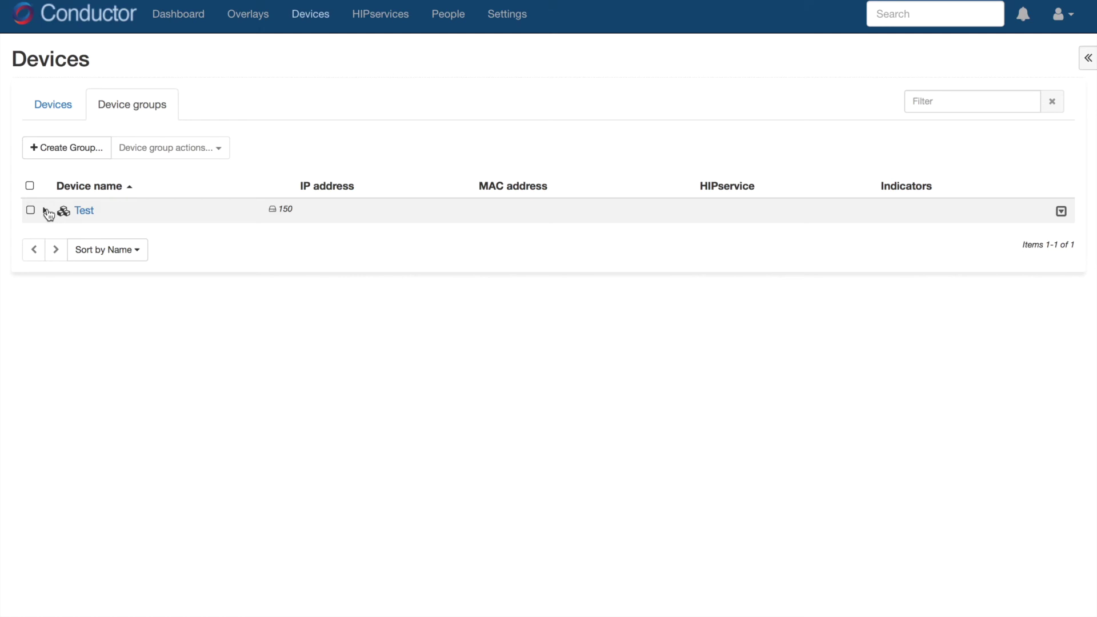
pyautogui.click(84, 210)
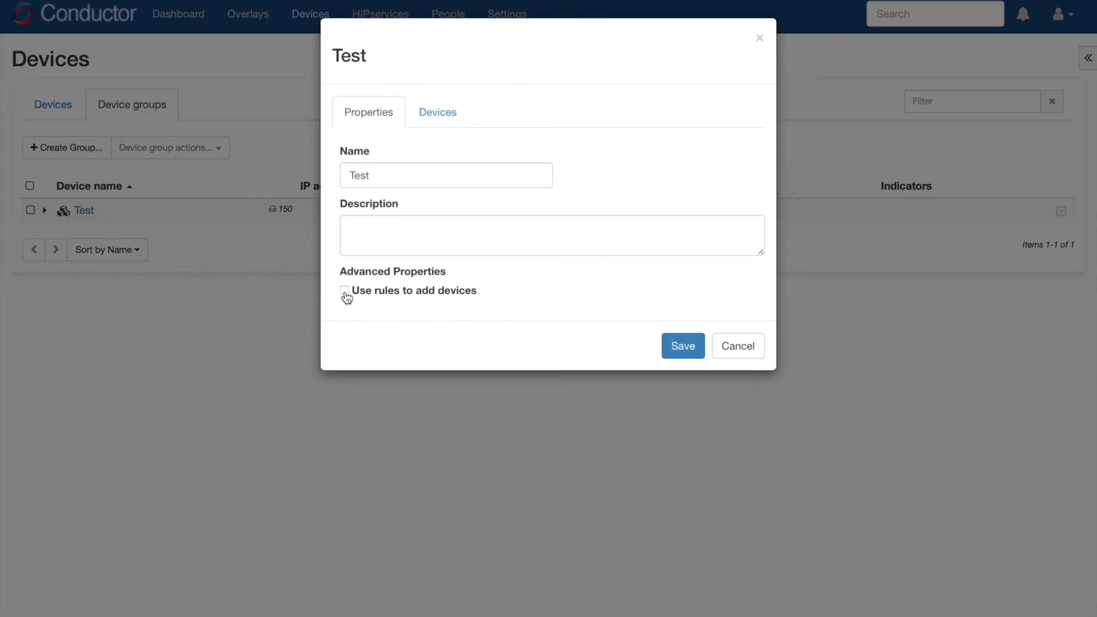
pyautogui.click(345, 291)
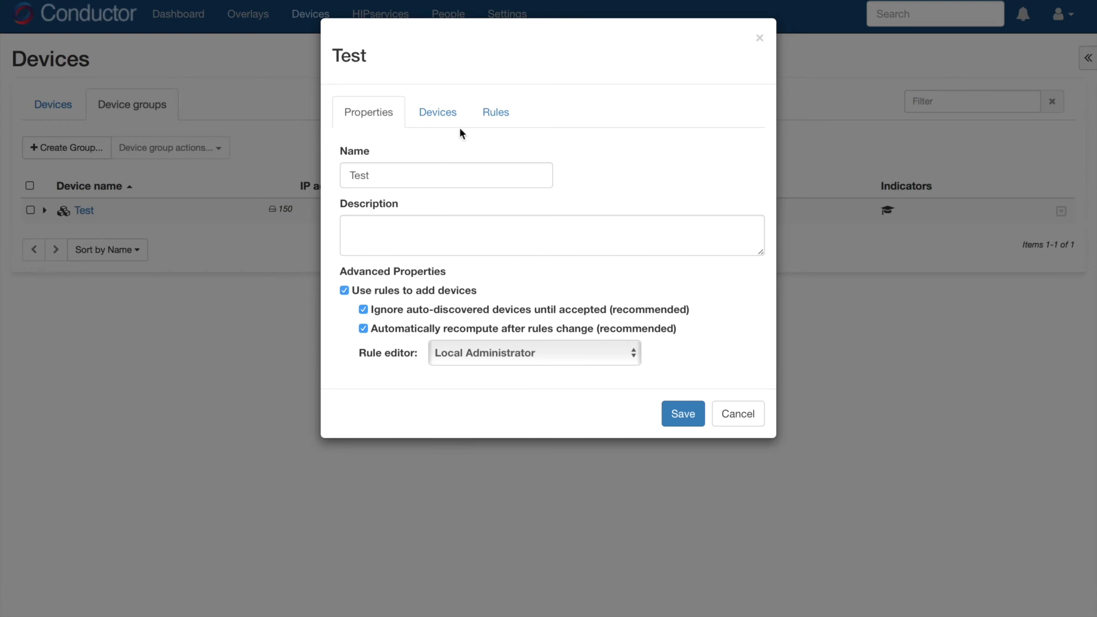
pyautogui.click(484, 114)
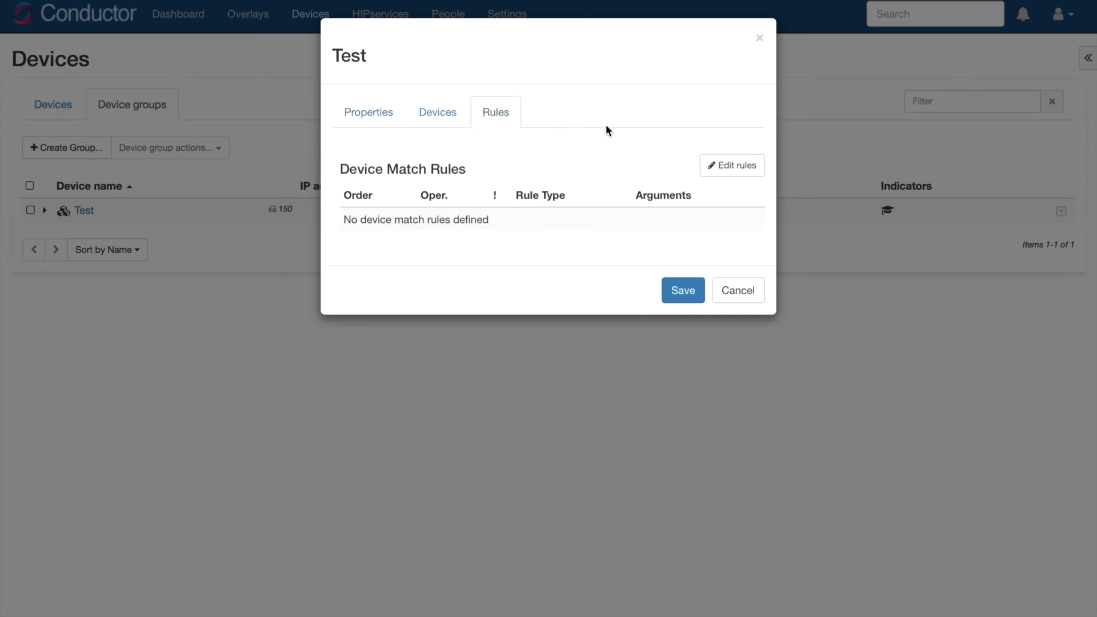
pyautogui.click(716, 166)
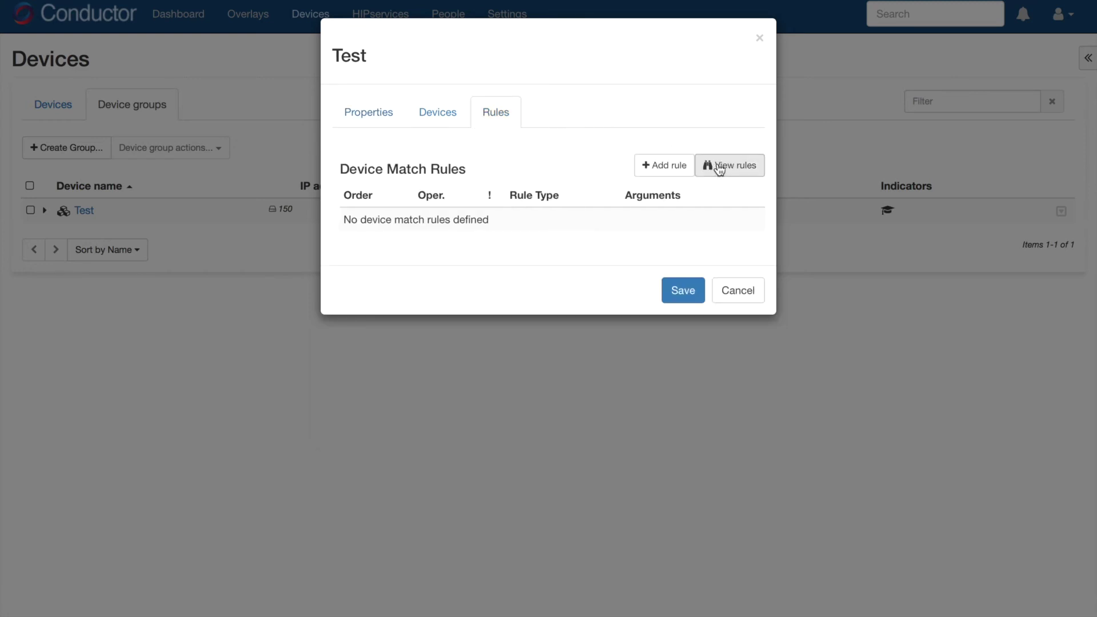
pyautogui.click(675, 169)
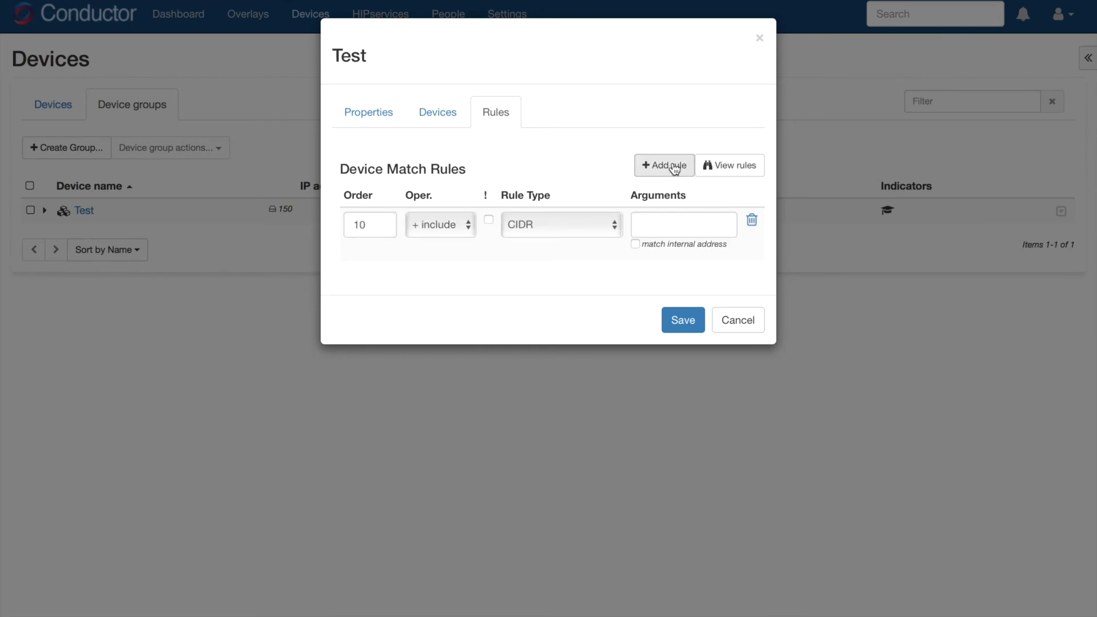
pyautogui.click(737, 320)
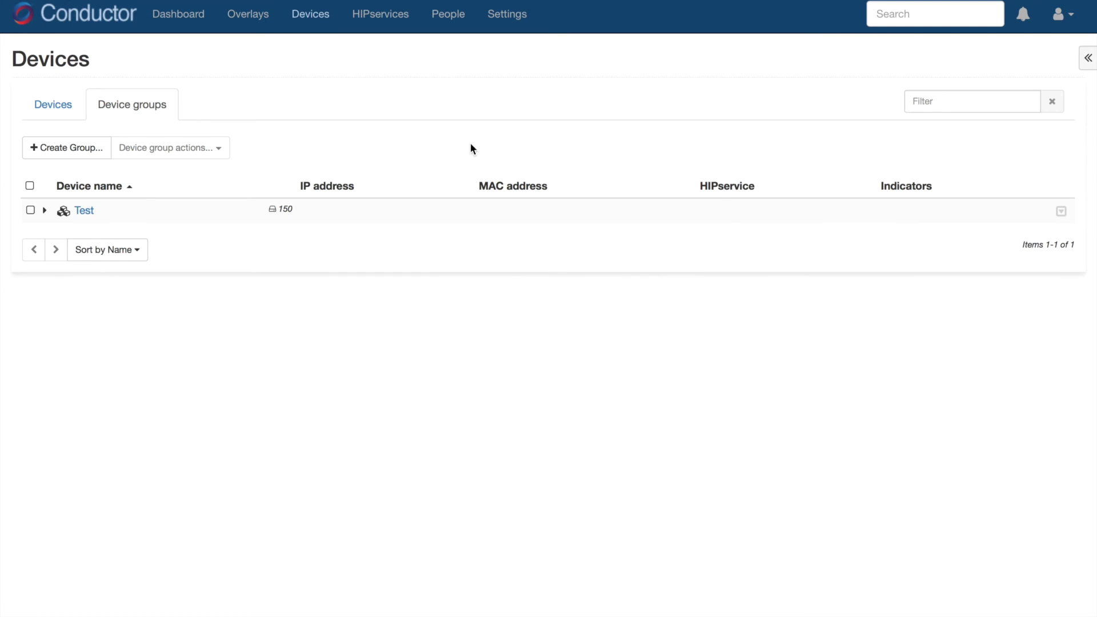
# Open the Test overlay network and add the Test device group via a 'te' search
pyautogui.click(261, 27)
pyautogui.click(37, 130)
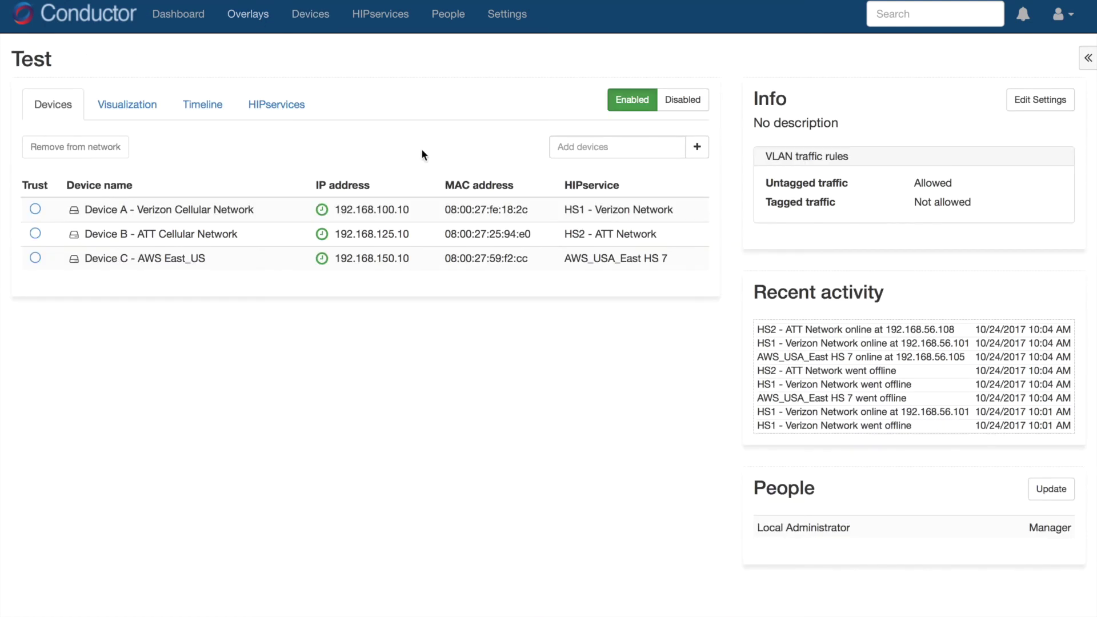
pyautogui.click(580, 145)
pyautogui.write('te')
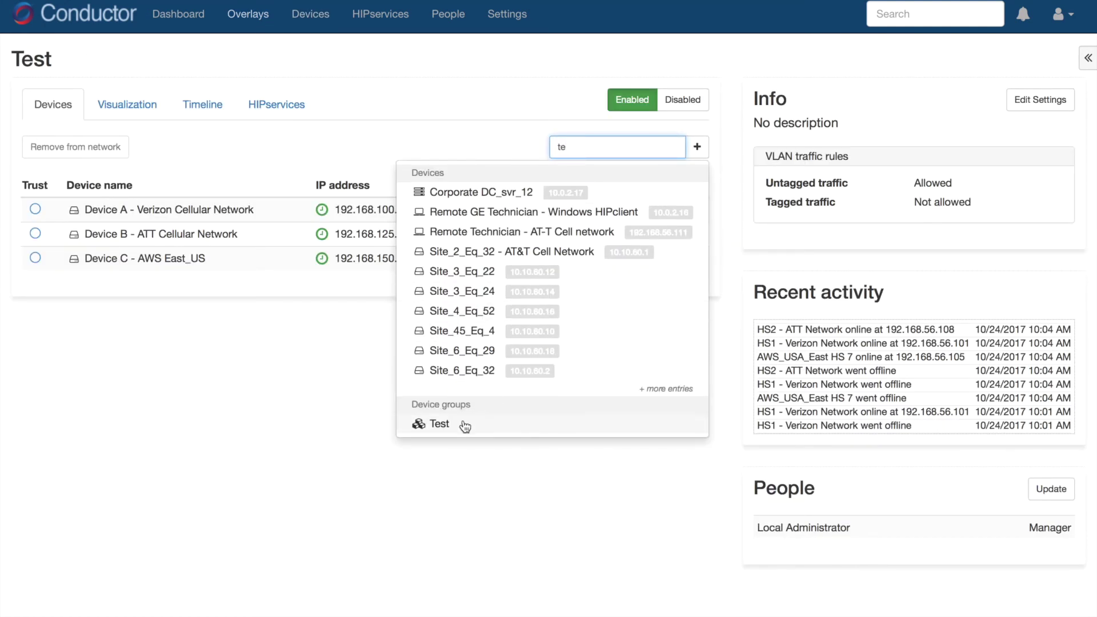
pyautogui.click(461, 427)
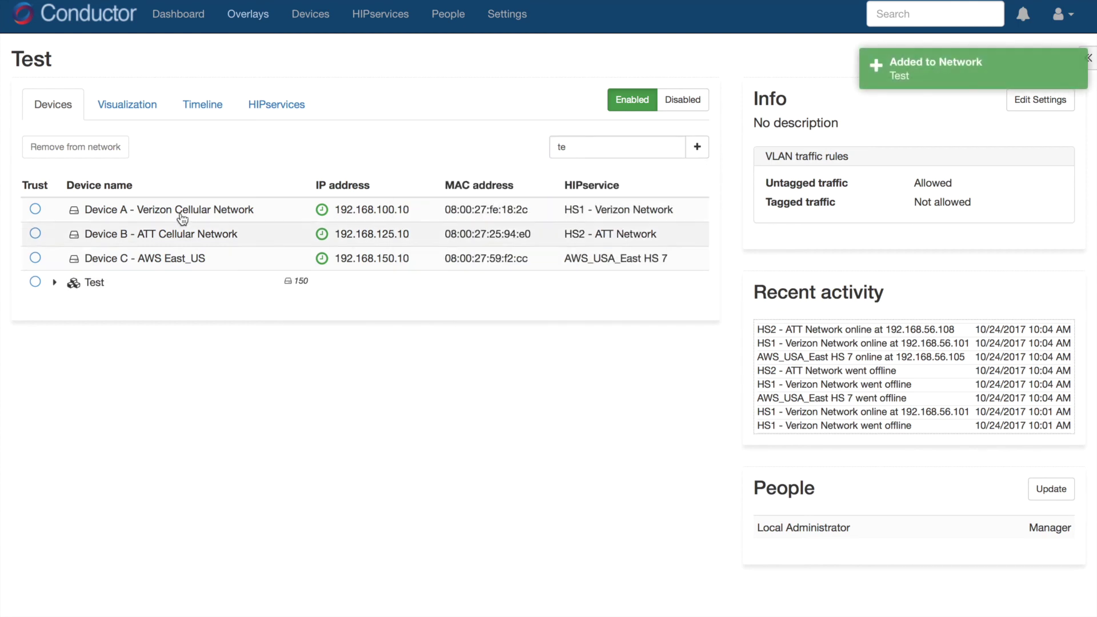
# Trust the Test group to hub Device C, save the graph layout, and refresh
pyautogui.keyDown('shift'); pyautogui.click(77, 261); pyautogui.keyUp('shift')
pyautogui.click(36, 284)
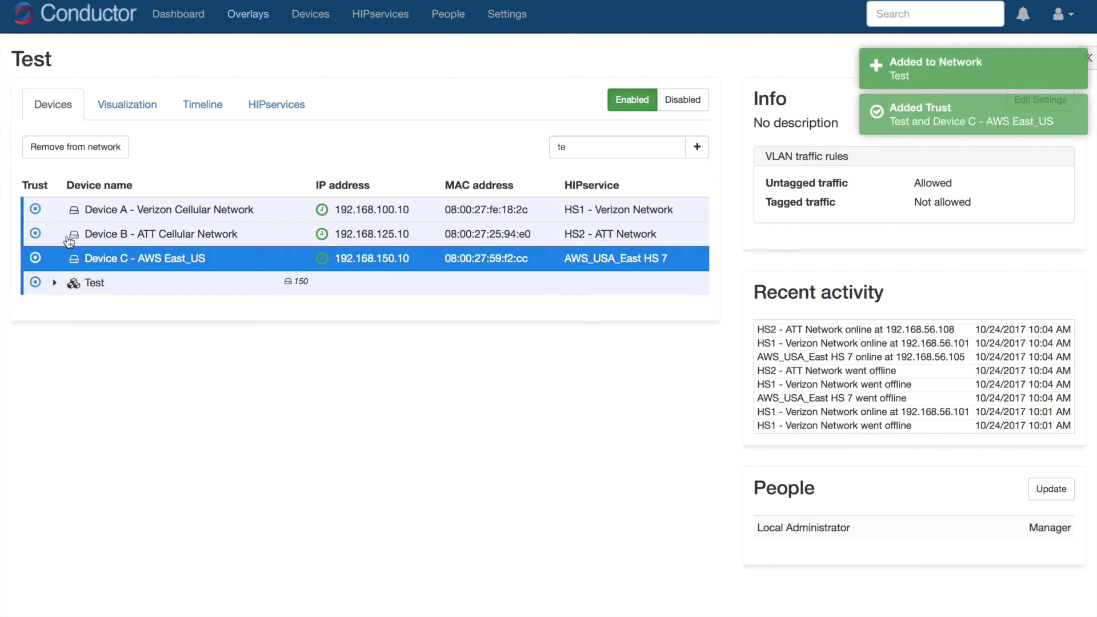
pyautogui.click(126, 111)
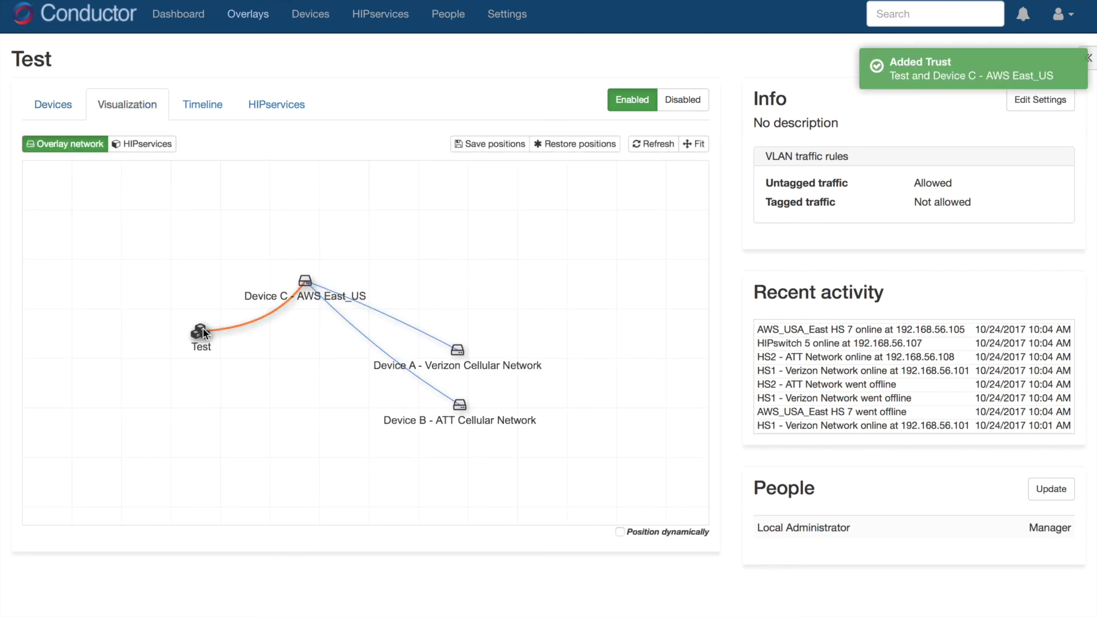
pyautogui.click(510, 144)
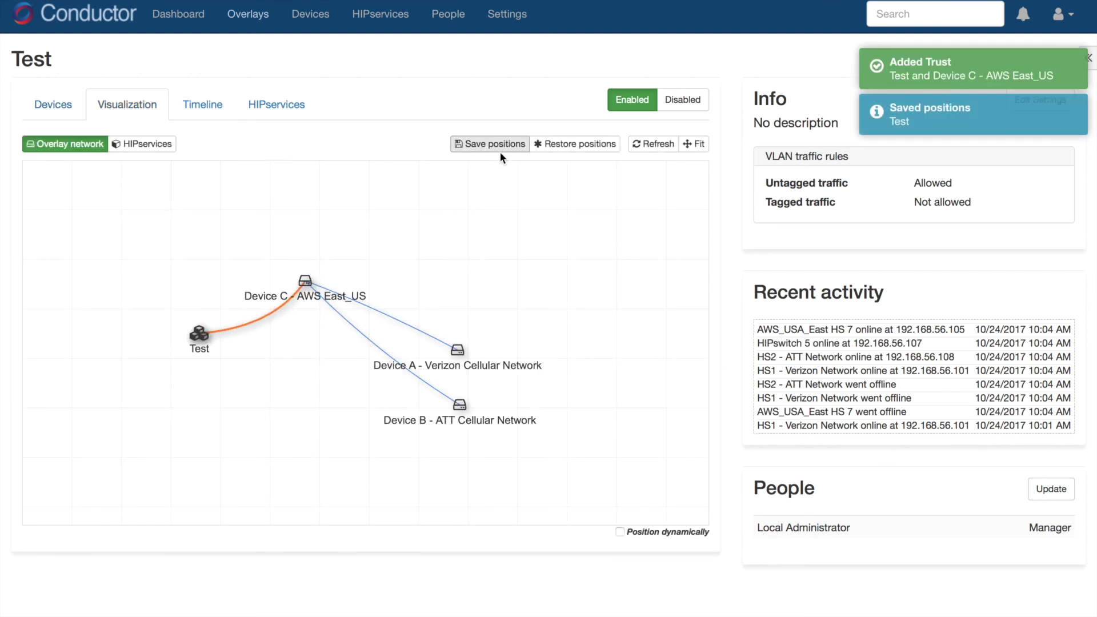
pyautogui.click(651, 148)
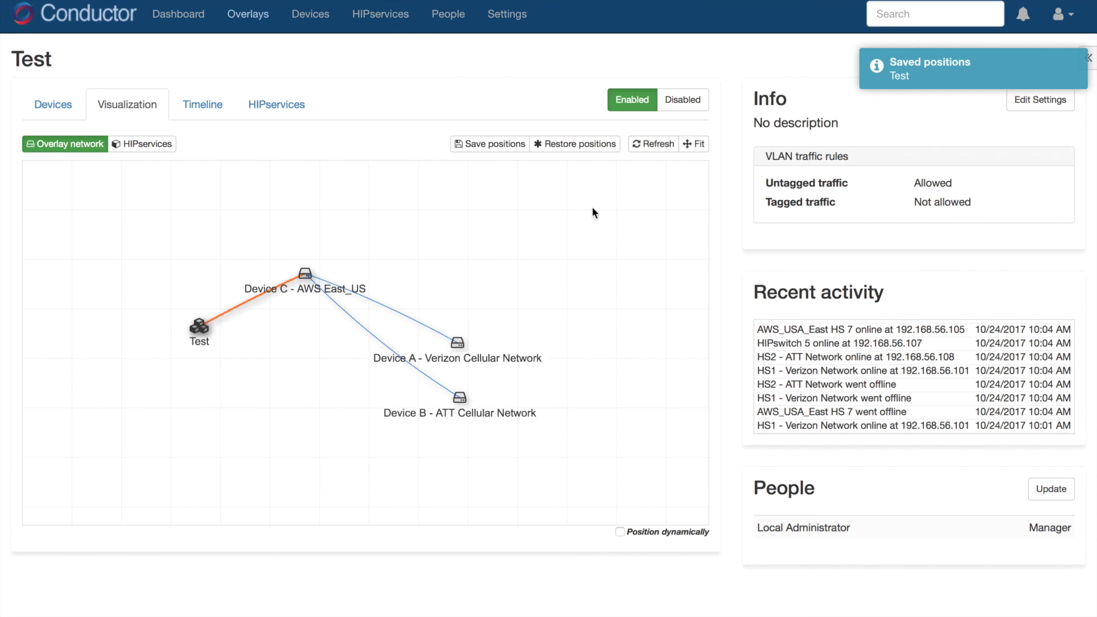